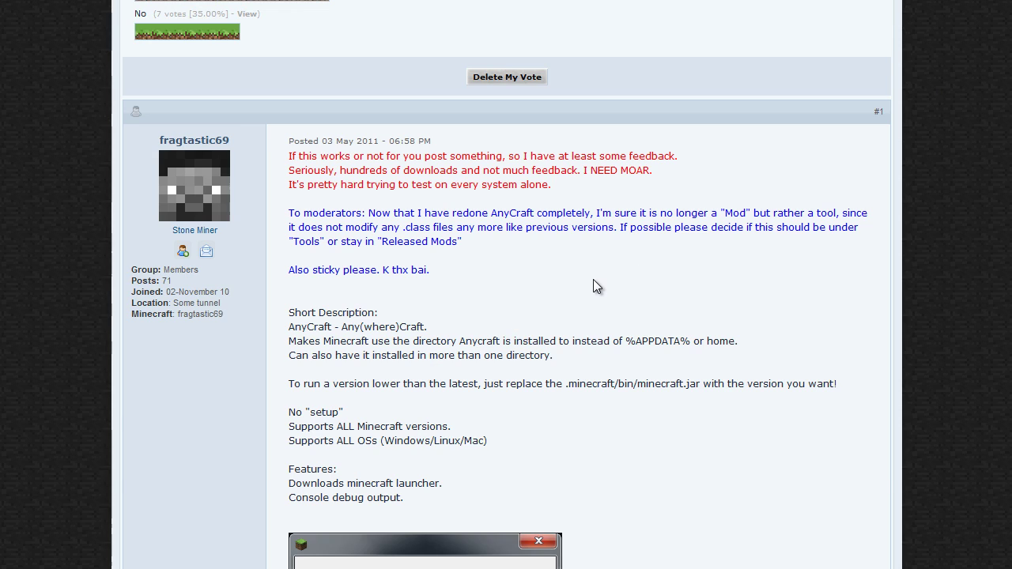
Review the AnyCraft 6 forum post's description, launcher options, supported systems, memory and console notes, and download section.
scroll(593, 285, "up", 5)
scroll(586, 307, "up", 3)
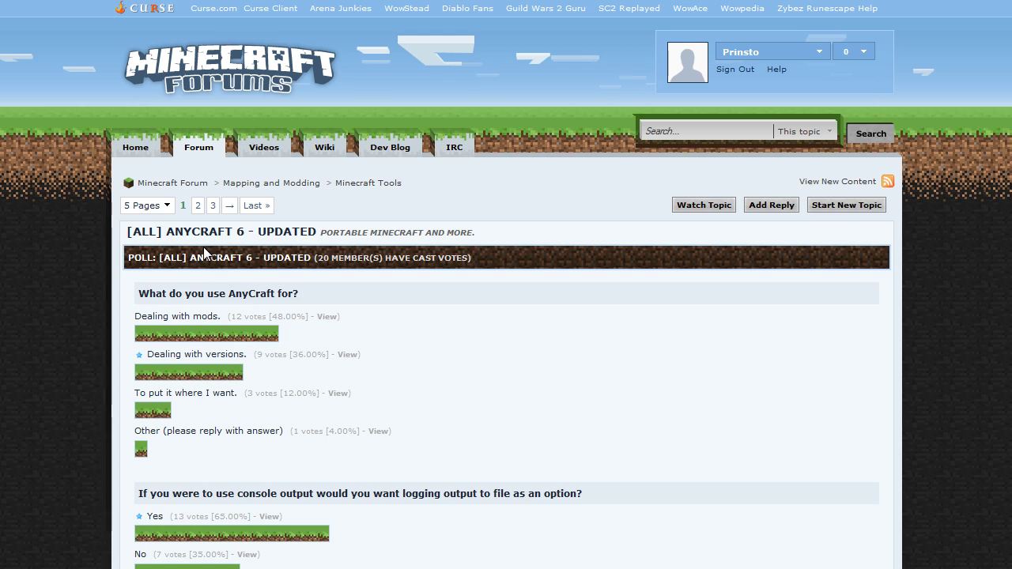
scroll(216, 267, "down", 8)
scroll(354, 330, "down", 3)
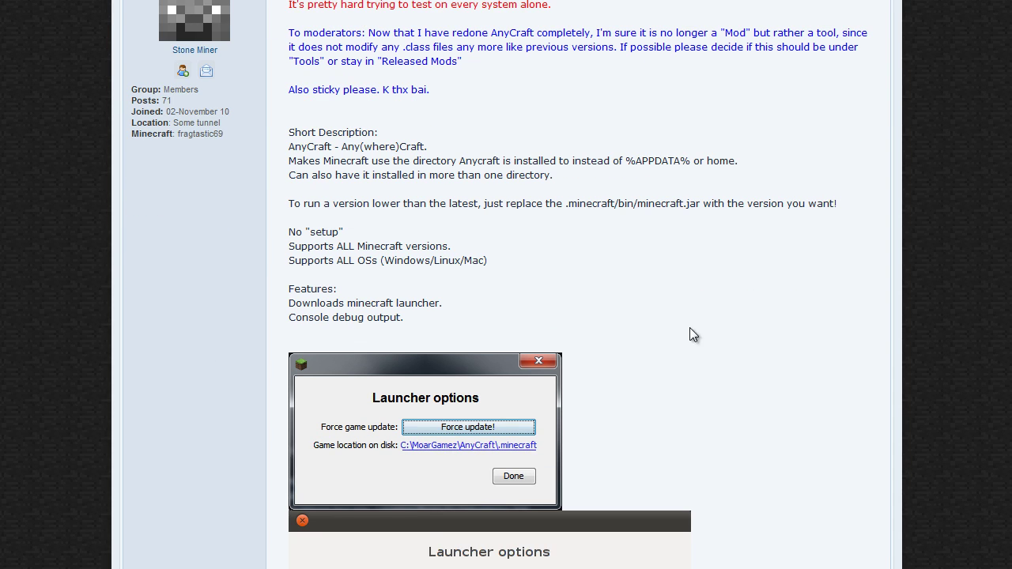
scroll(714, 321, "down", 2)
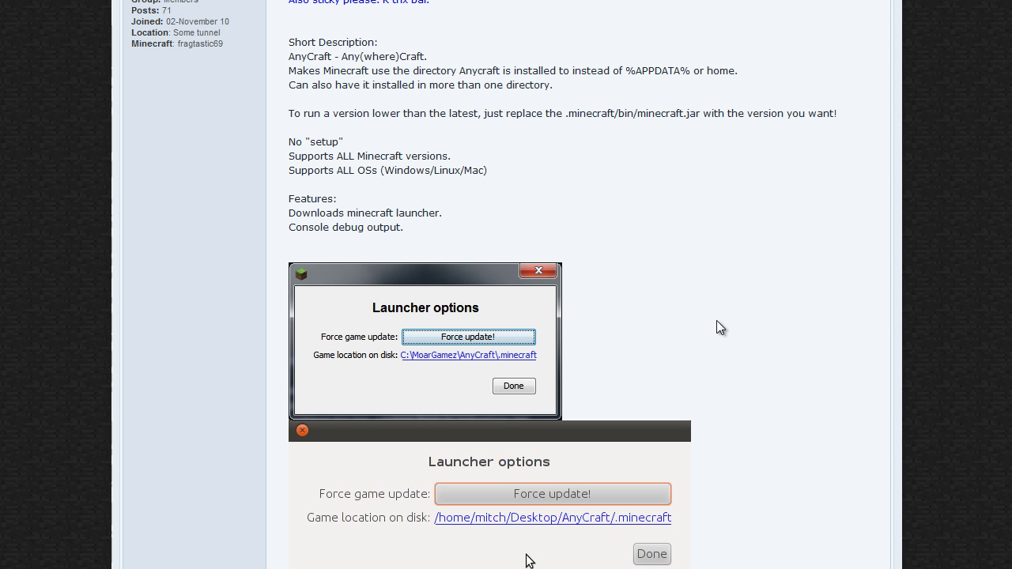
scroll(716, 324, "down", 3)
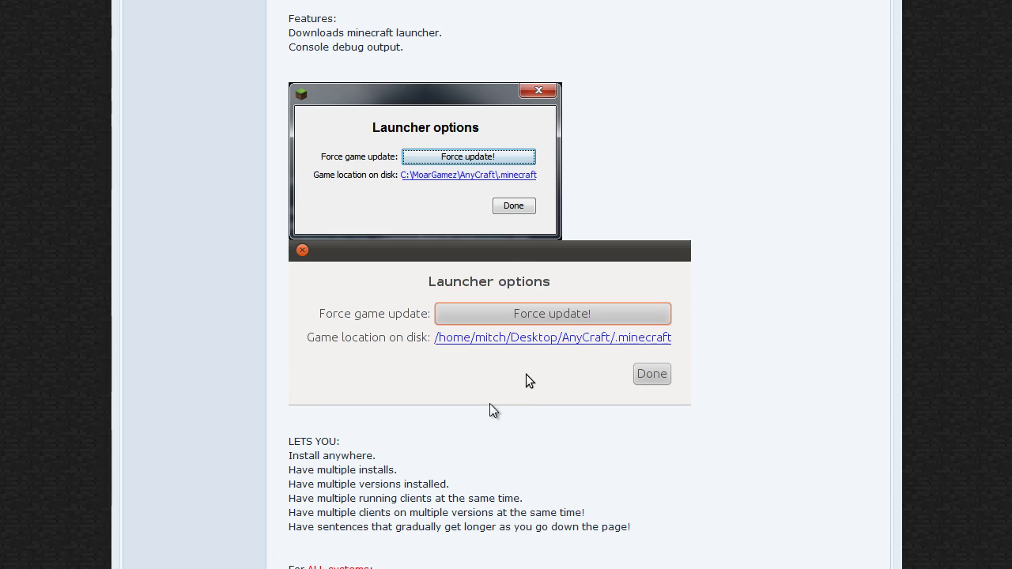
scroll(492, 405, "up", 9)
scroll(486, 404, "down", 11)
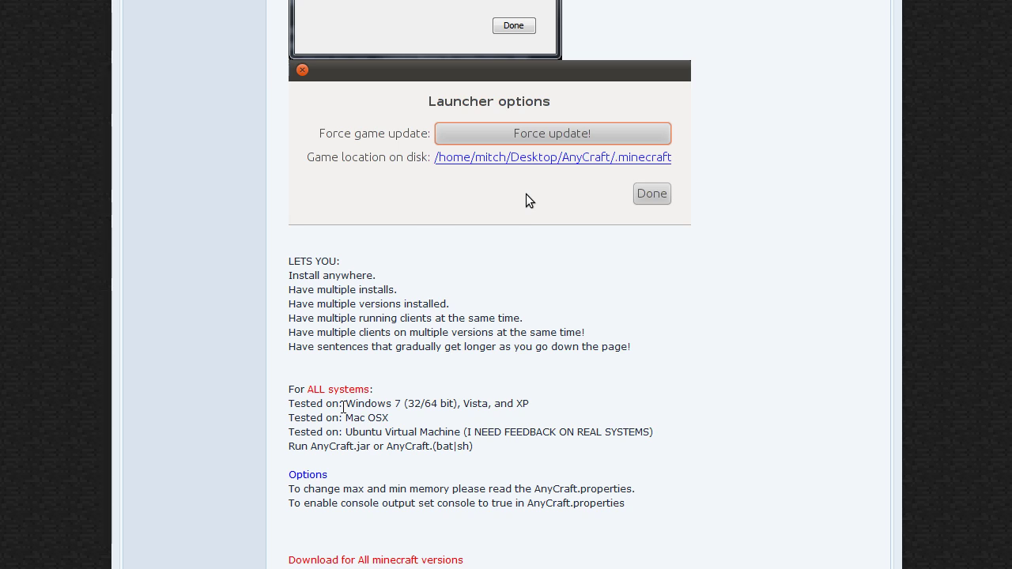
scroll(343, 405, "down", 4)
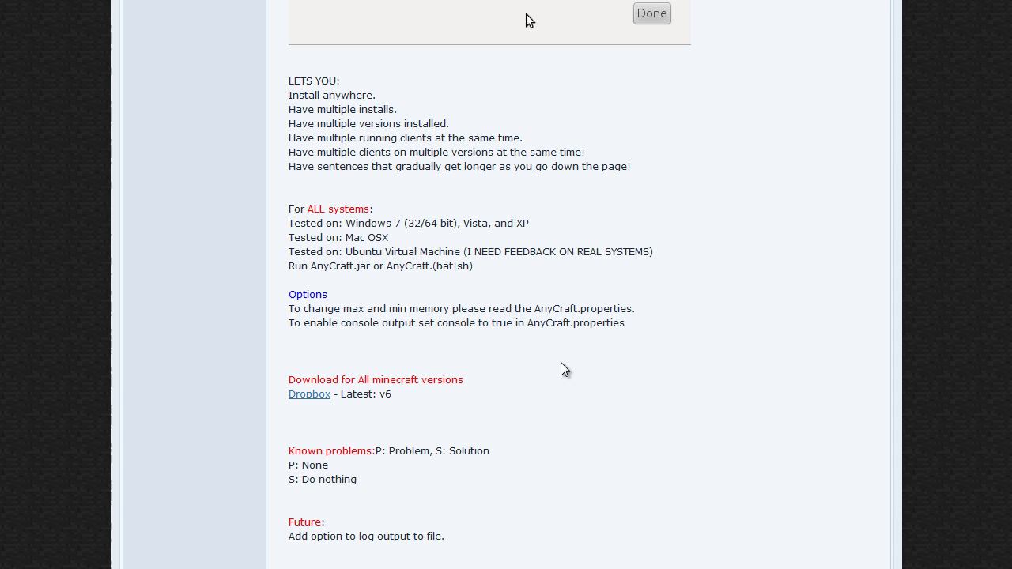
scroll(562, 358, "up", 2)
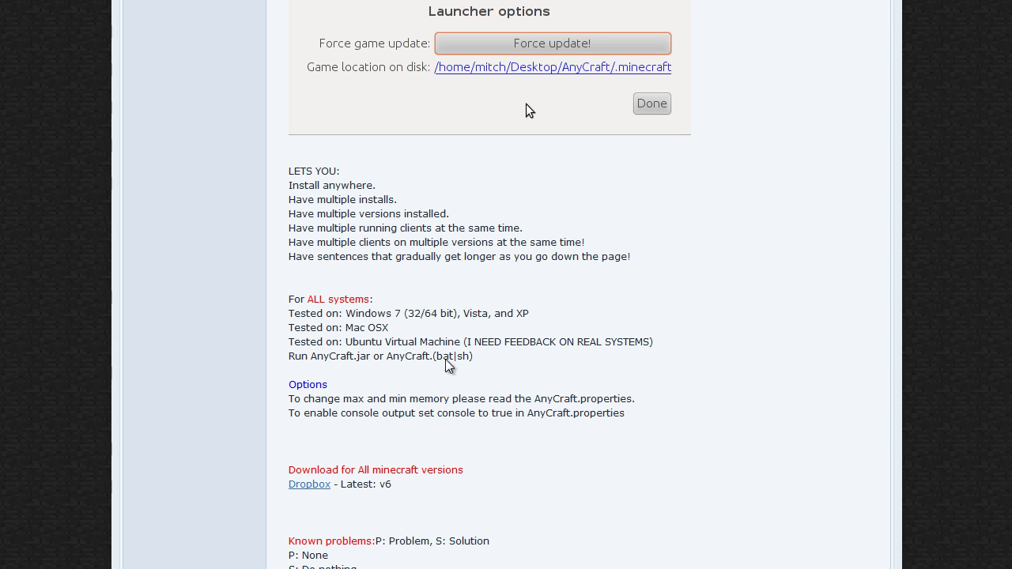
scroll(448, 364, "up", 3)
scroll(448, 364, "up", 4)
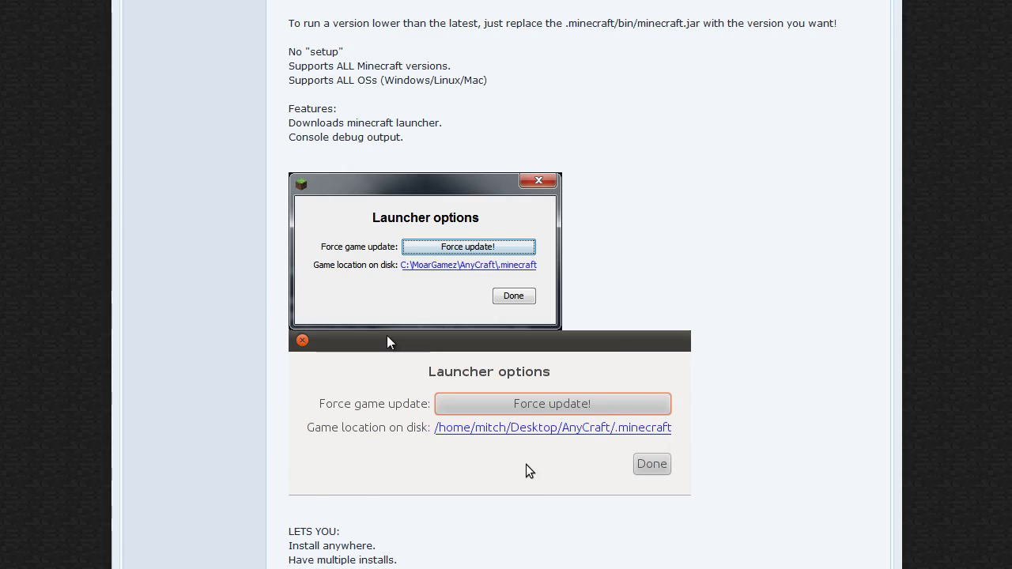
scroll(266, 295, "down", 2)
scroll(267, 301, "down", 6)
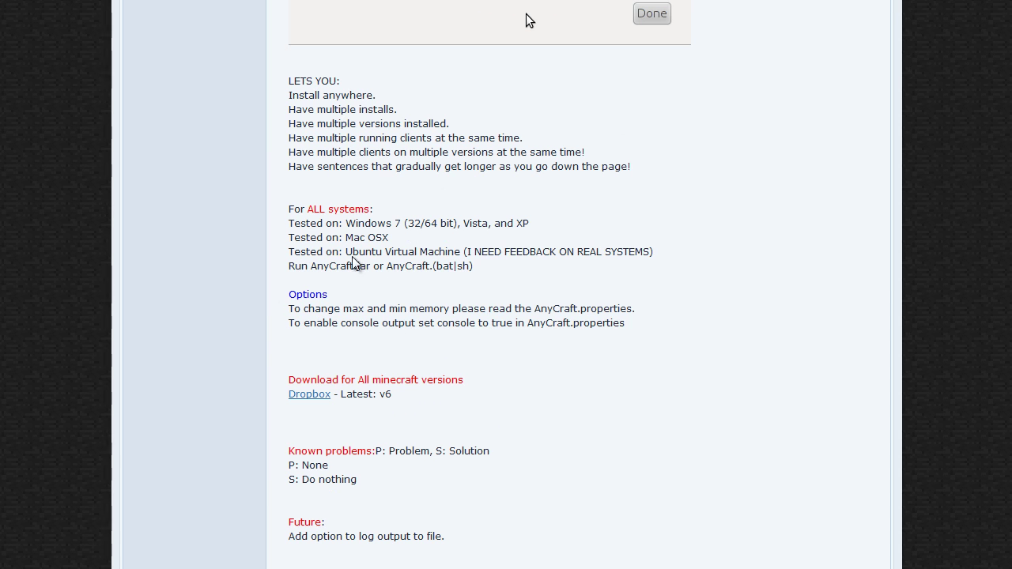
scroll(423, 305, "down", 1)
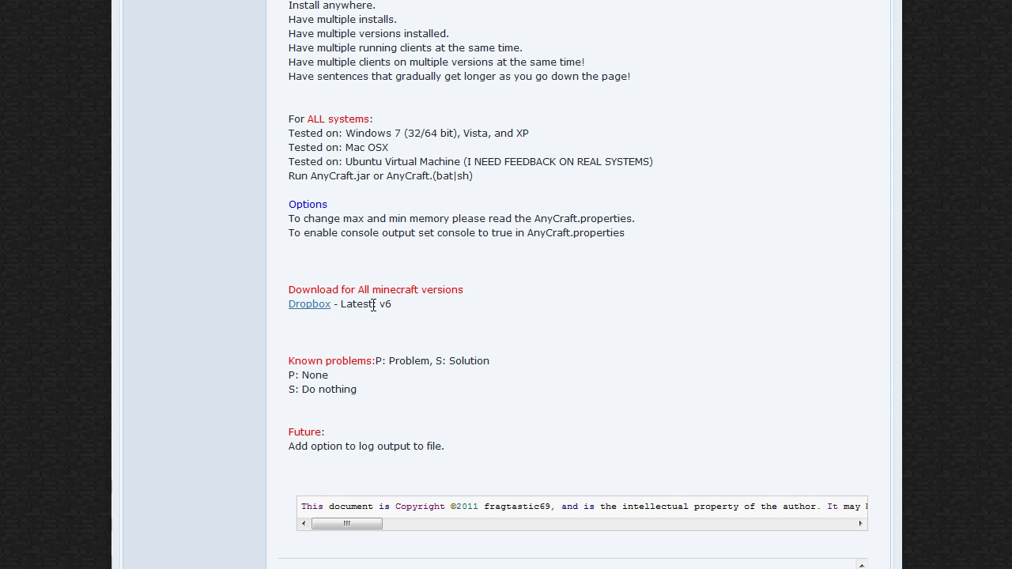
Download AnyCraft_Latest.zip through the post's Dropbox link, save it to the Desktop, and clear the browser windows away.
left_click(328, 305)
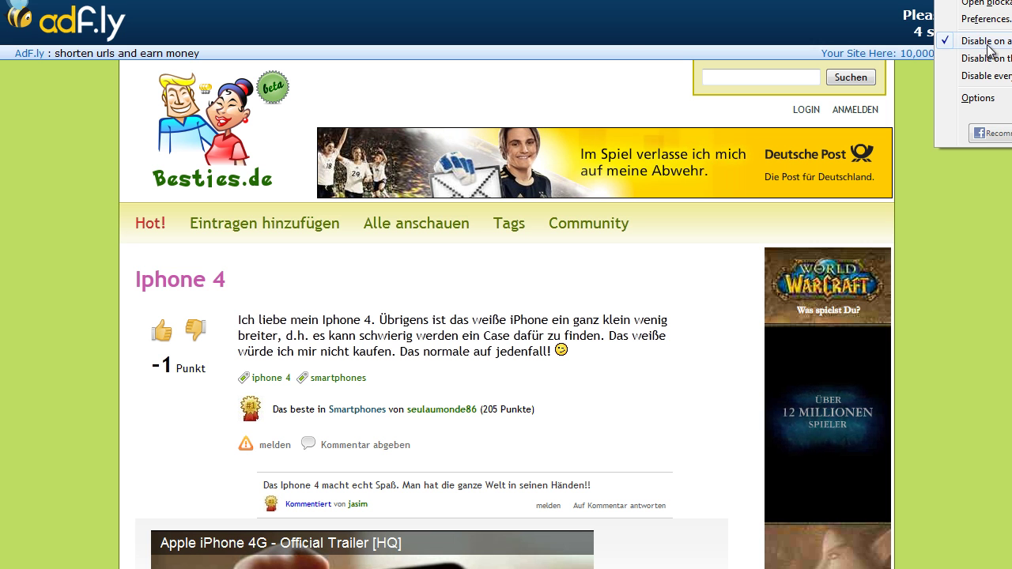
key("Escape")
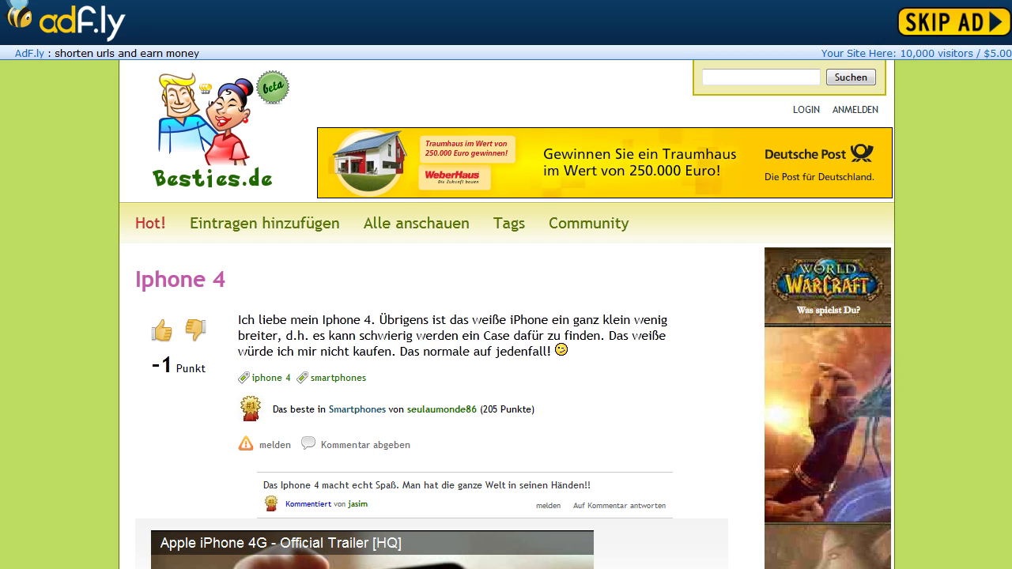
left_click(795, 153)
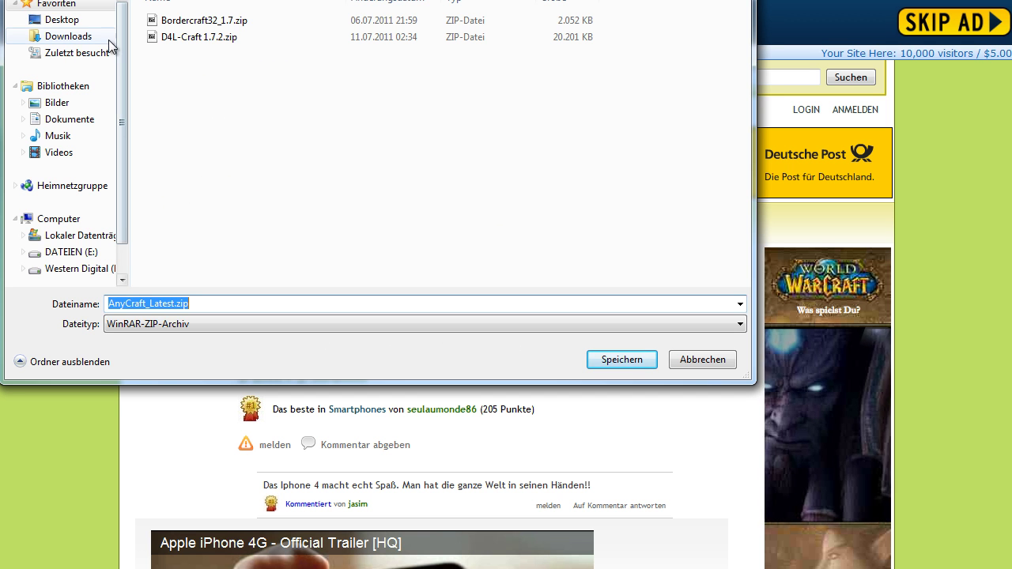
left_click(63, 20)
left_click(622, 360)
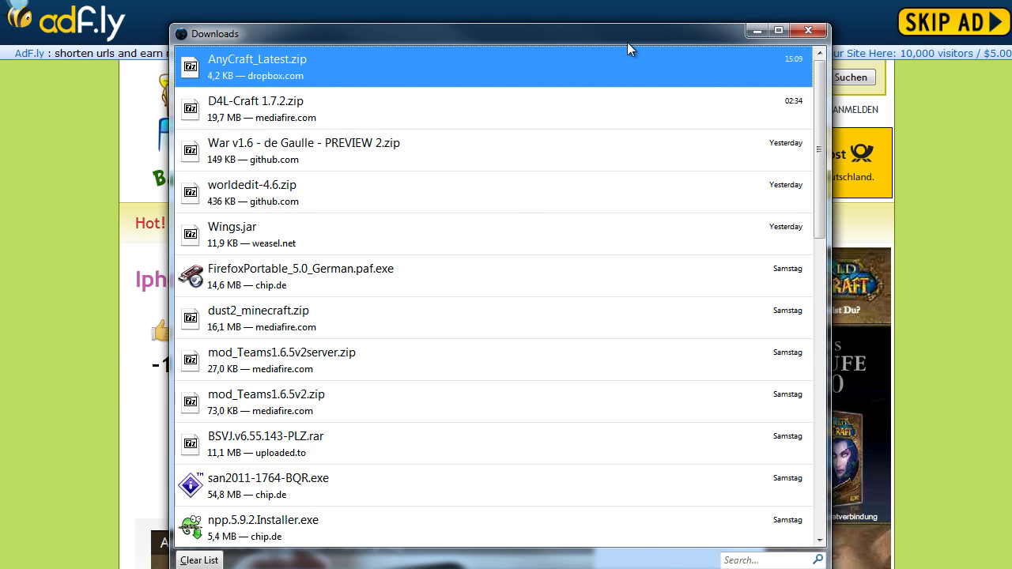
left_click_drag(626, 40, 690, 60)
left_click(872, 53)
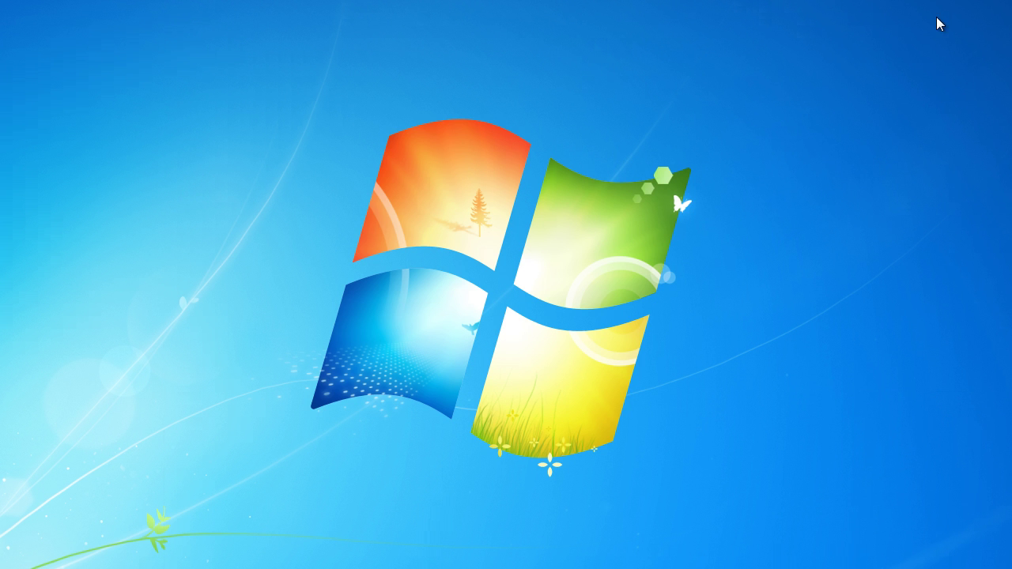
Move AnyCraft_Latest.zip toward the upper-left part of the desktop and inspect the archive's contents in 7-Zip.
left_click_drag(594, 147, 234, 150)
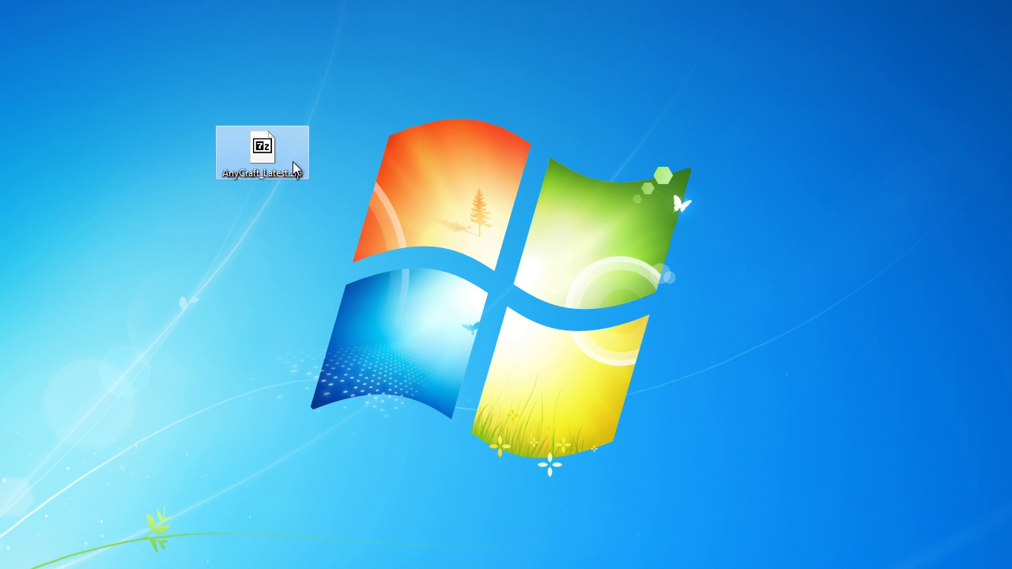
left_click_drag(287, 166, 191, 93)
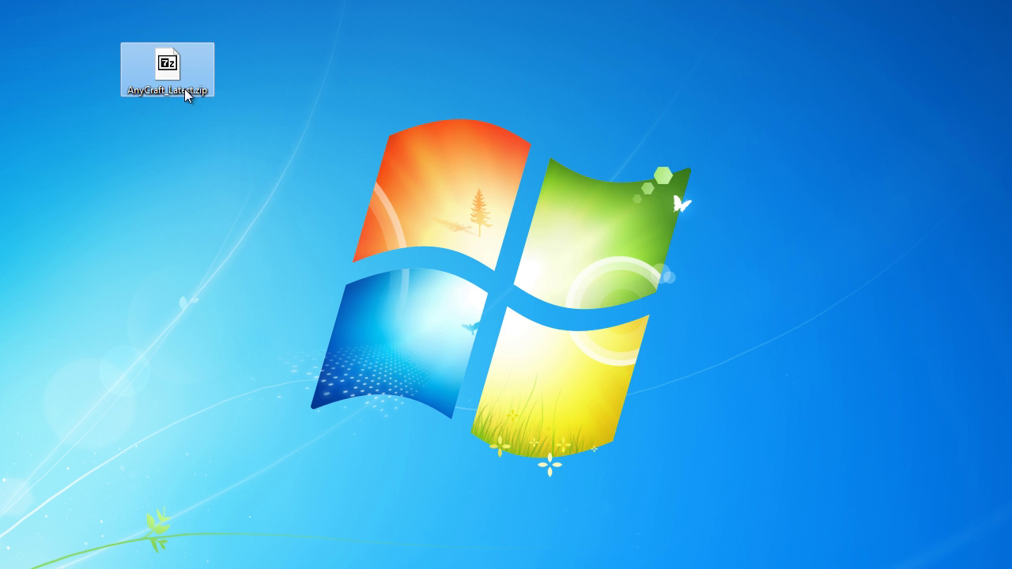
right_click(181, 93)
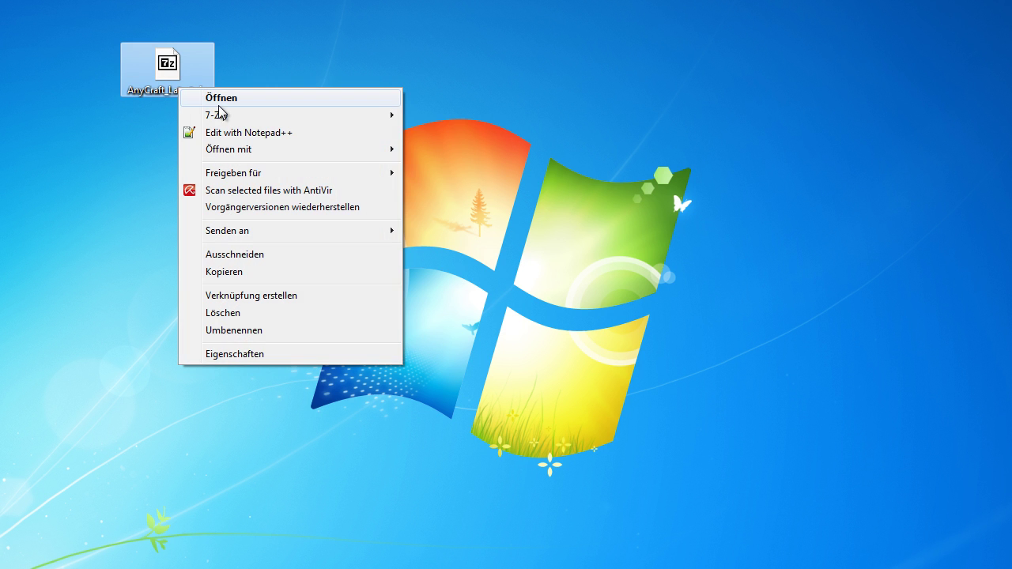
mouse_move(223, 120)
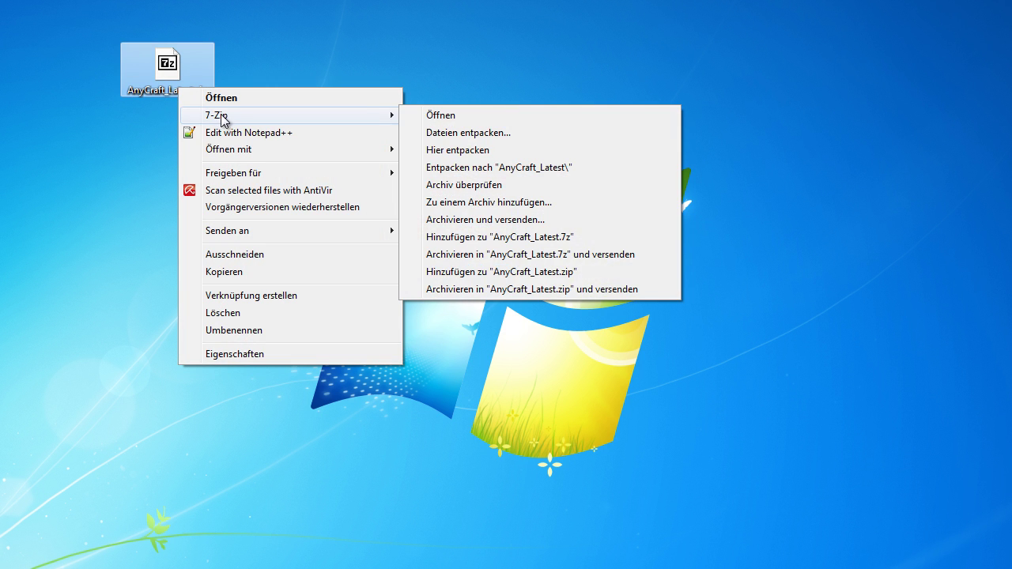
left_click(203, 79)
double_click(202, 79)
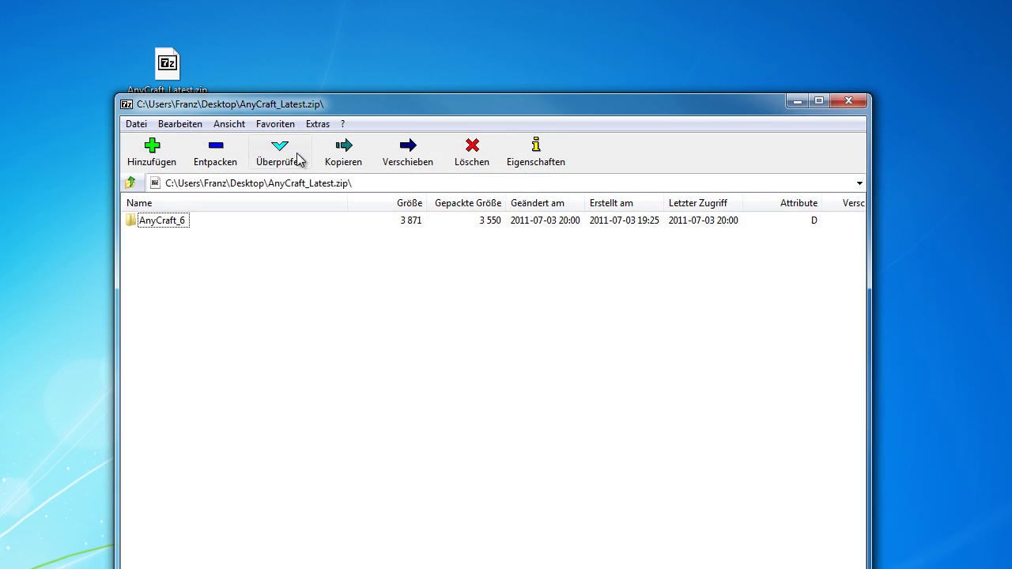
left_click(849, 100)
Extract AnyCraft_Latest.zip onto the desktop with 7-Zip and open the extracted AnyCraft_6 folder.
right_click(183, 86)
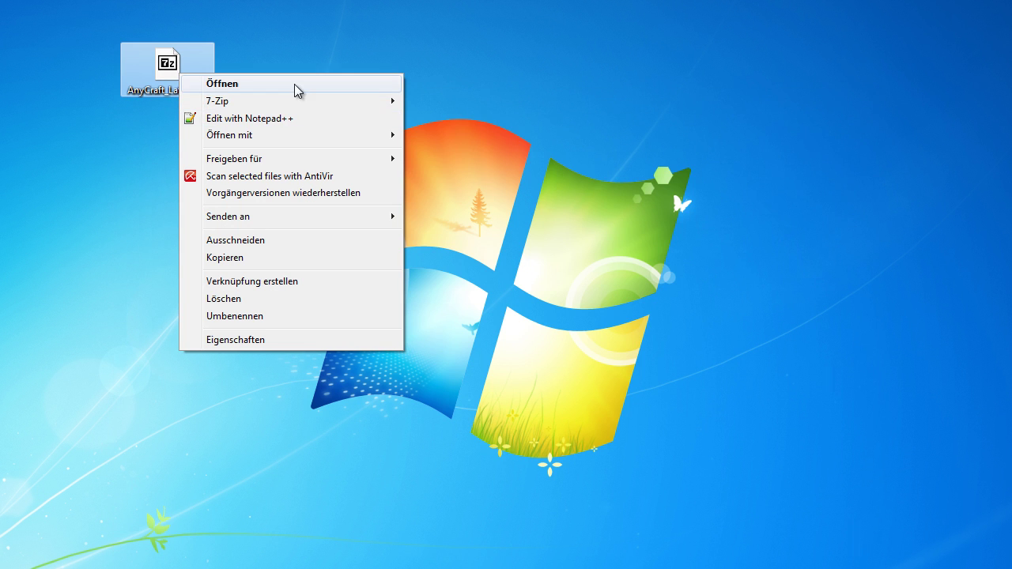
mouse_move(303, 99)
left_click(445, 119)
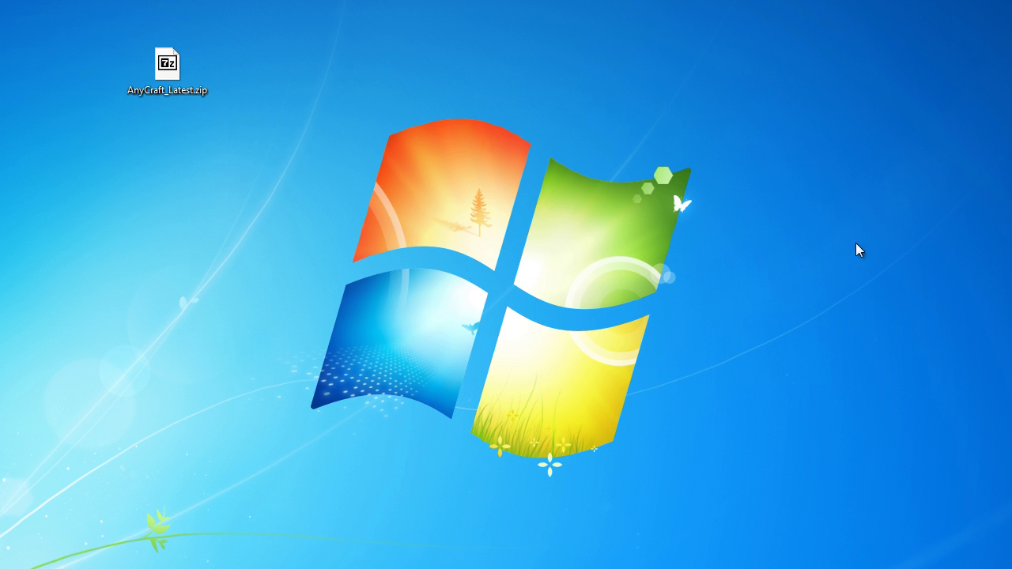
left_click_drag(874, 110, 488, 249)
double_click(479, 243)
left_click_drag(435, 31, 520, 33)
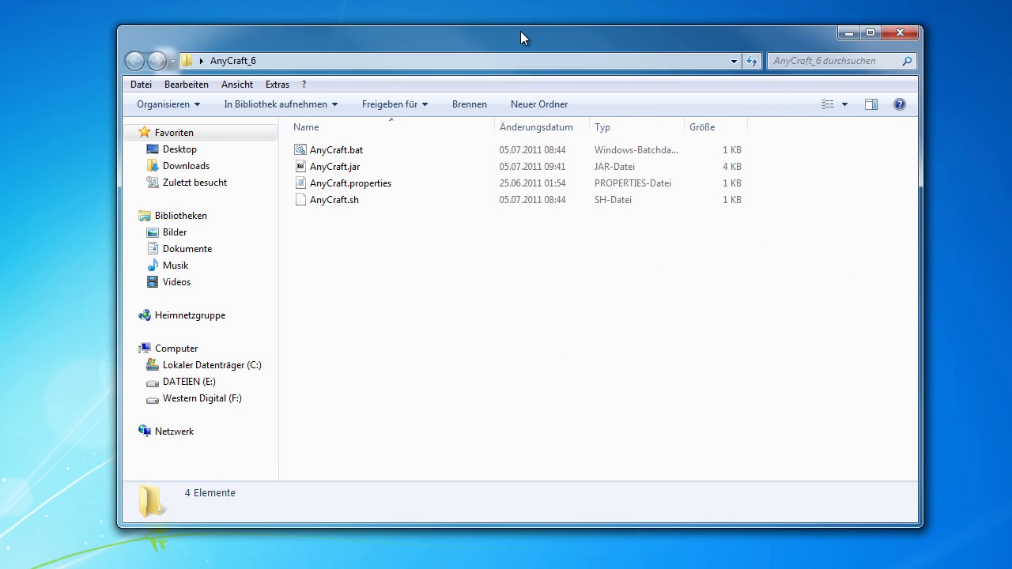
Open AnyCraft.properties in the text editor, review its memory and console output settings, and close it without changes.
double_click(369, 184)
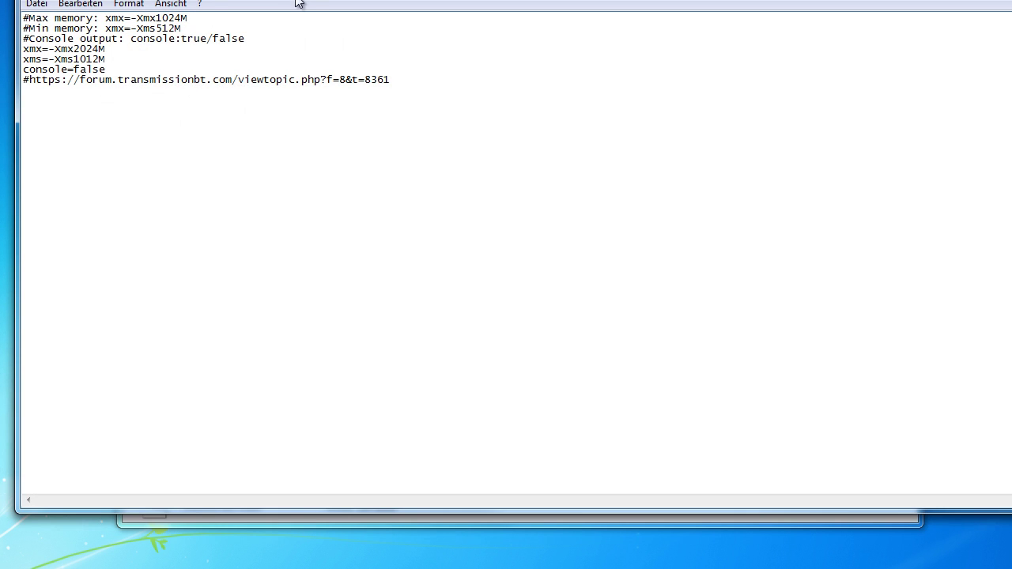
left_click_drag(298, 4, 293, 32)
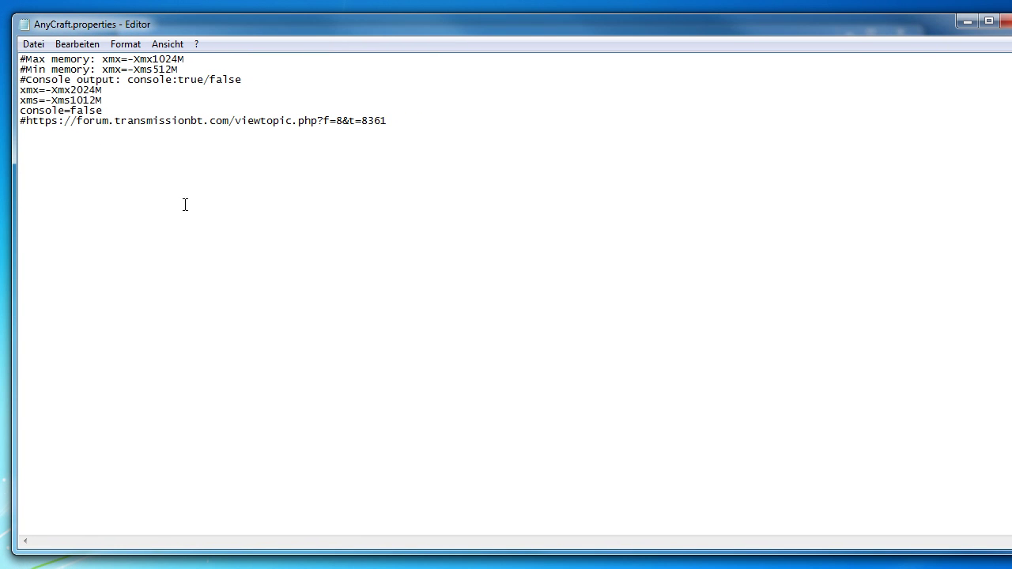
left_click_drag(110, 110, 75, 110)
left_click(128, 114)
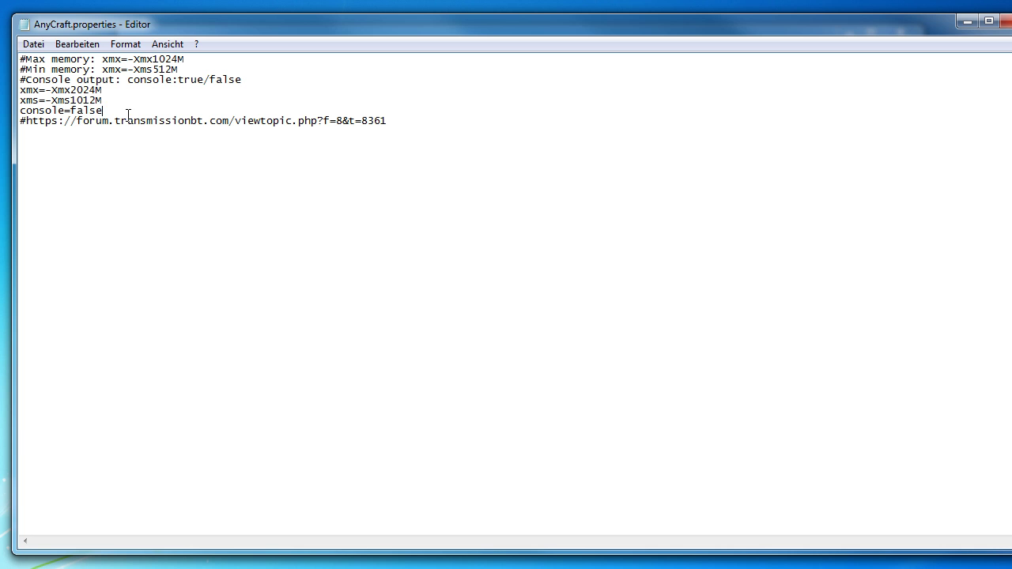
left_click(1002, 22)
Look over the AnyCraft.jar, AnyCraft.bat, AnyCraft.properties and AnyCraft.sh files in the AnyCraft_6 folder.
left_click(357, 171)
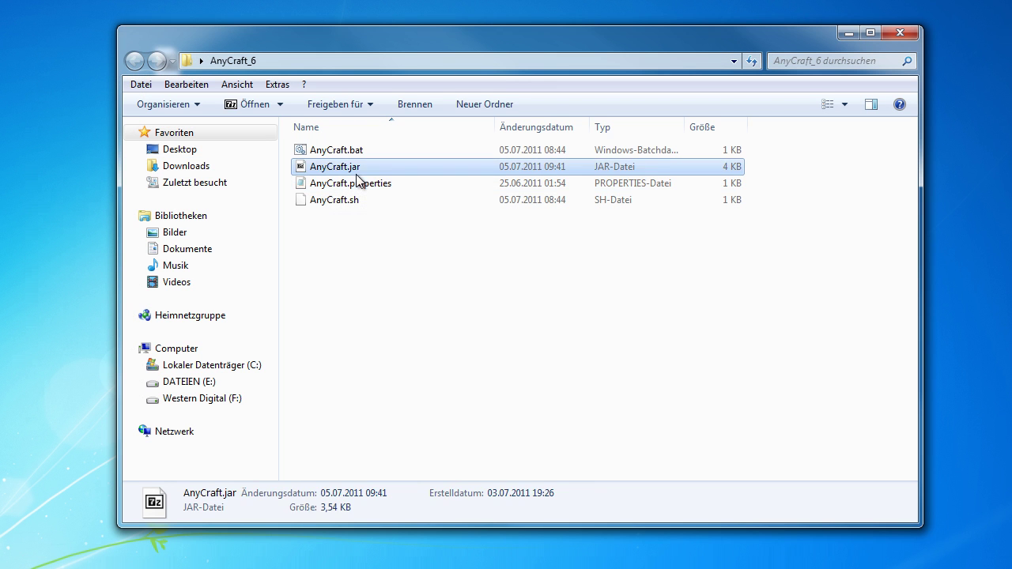
left_click(352, 154)
left_click(359, 184)
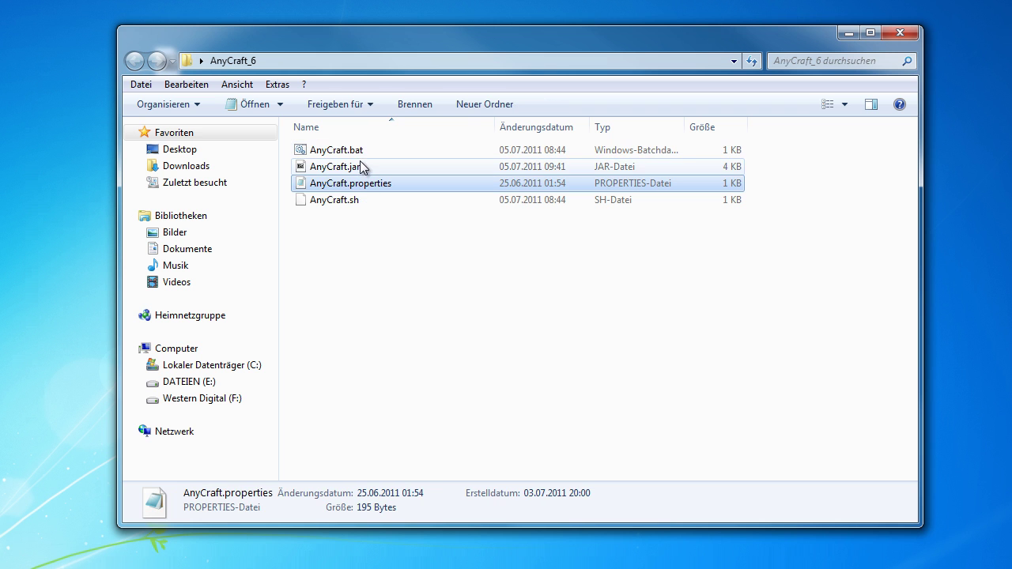
left_click(371, 151)
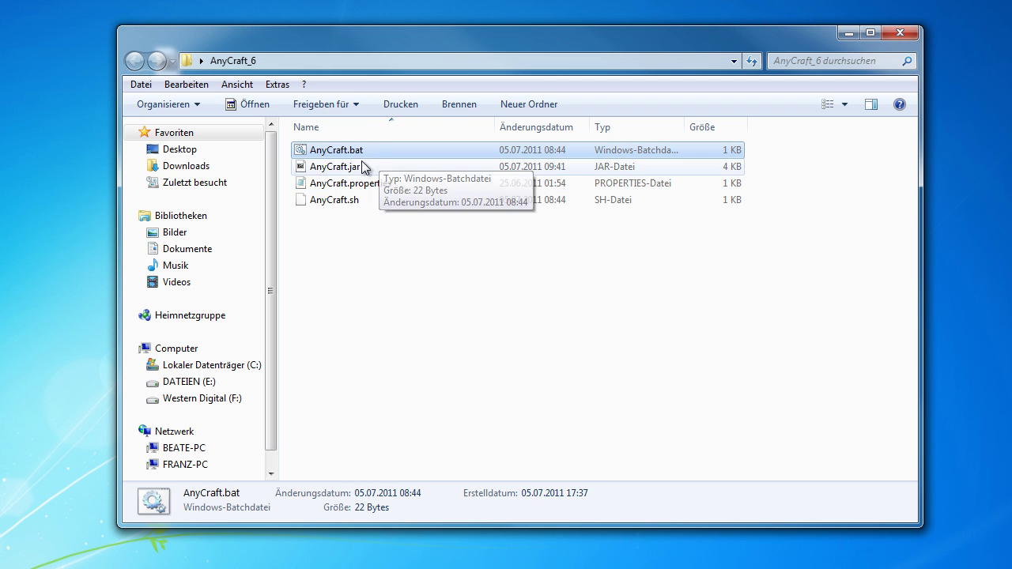
left_click(368, 168)
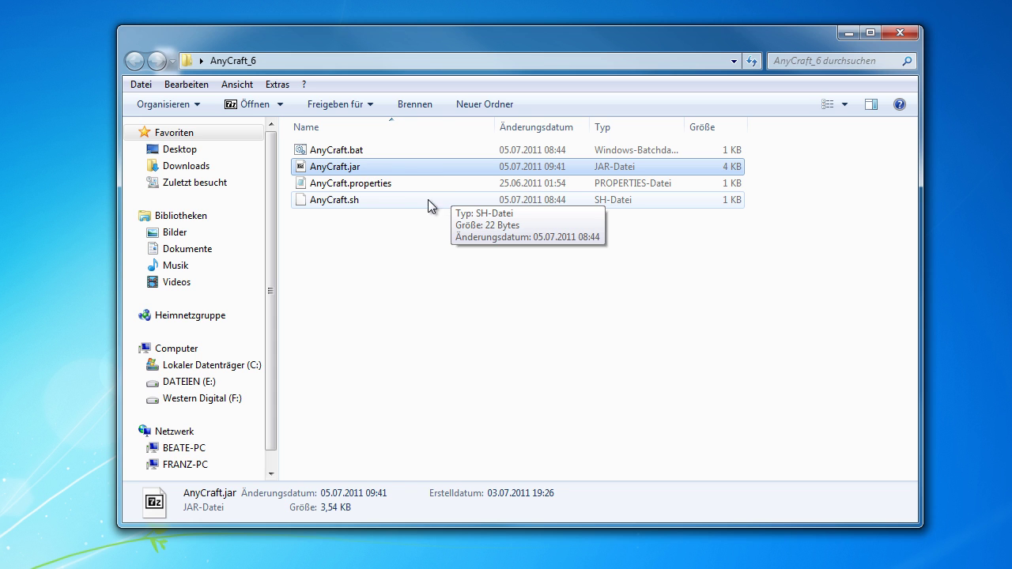
left_click(375, 198)
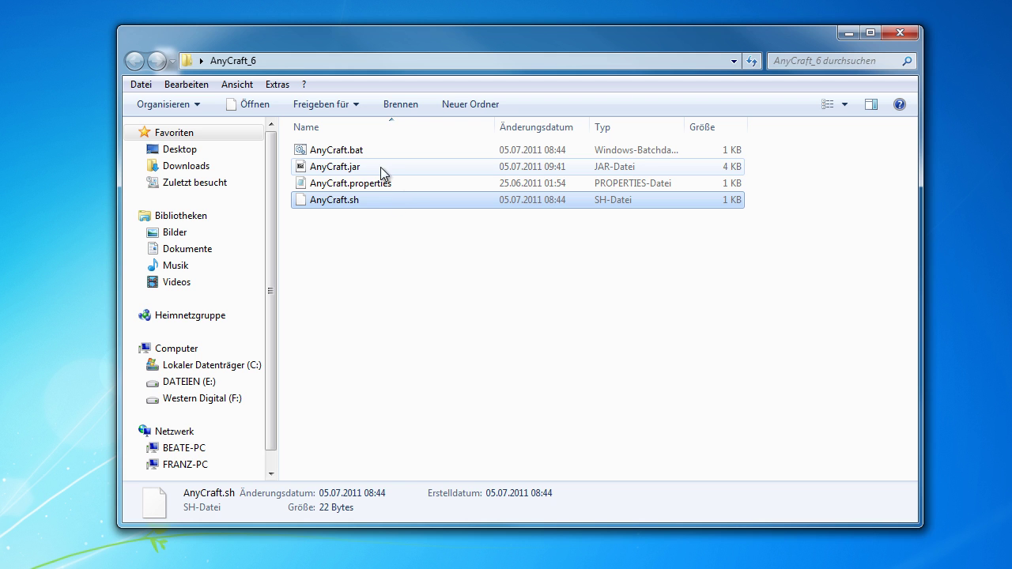
Run AnyCraft.bat to start the Minecraft Launcher, check the contents of the .minecraft folder, and return to AnyCraft_6.
double_click(354, 156)
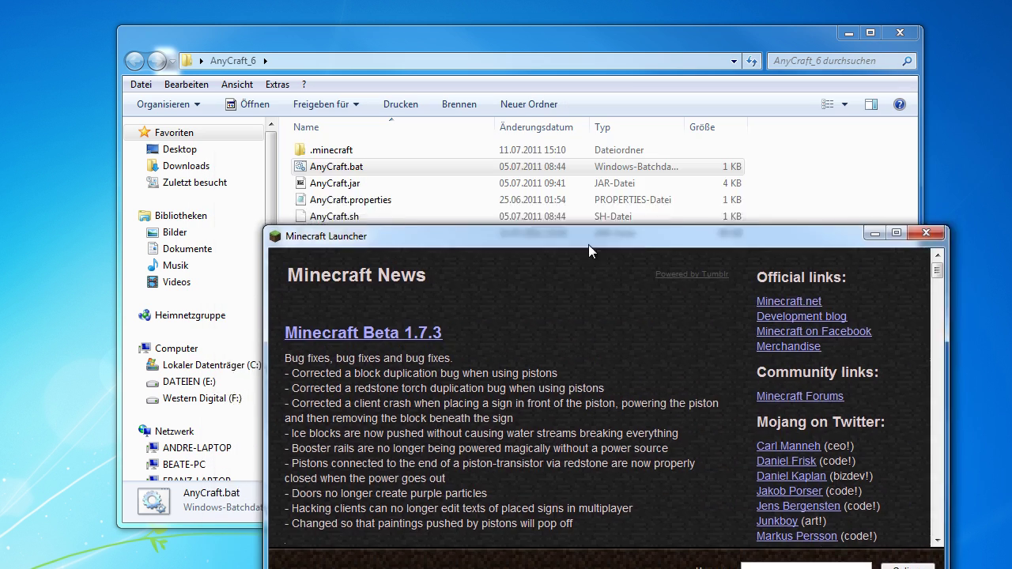
double_click(318, 150)
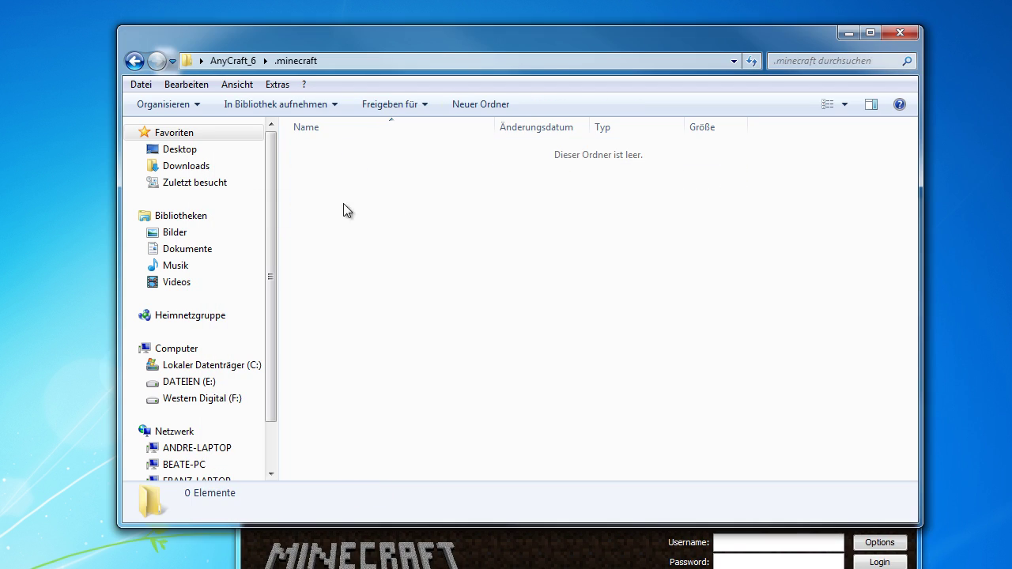
left_click(134, 60)
Log in to the Minecraft Launcher with the account username and password to start downloading the game files.
left_click(743, 557)
left_click(778, 549)
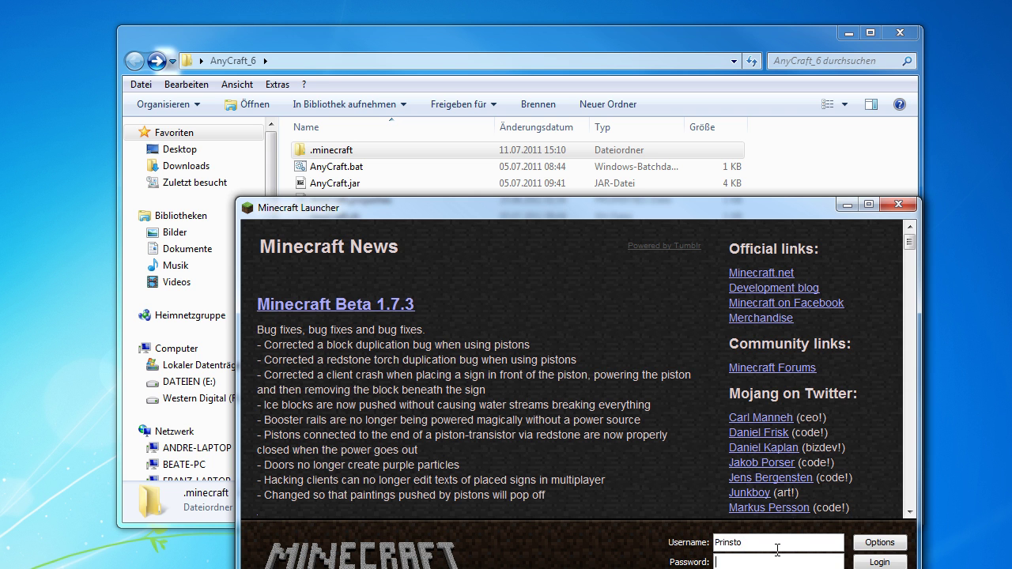
type("********")
key("Return")
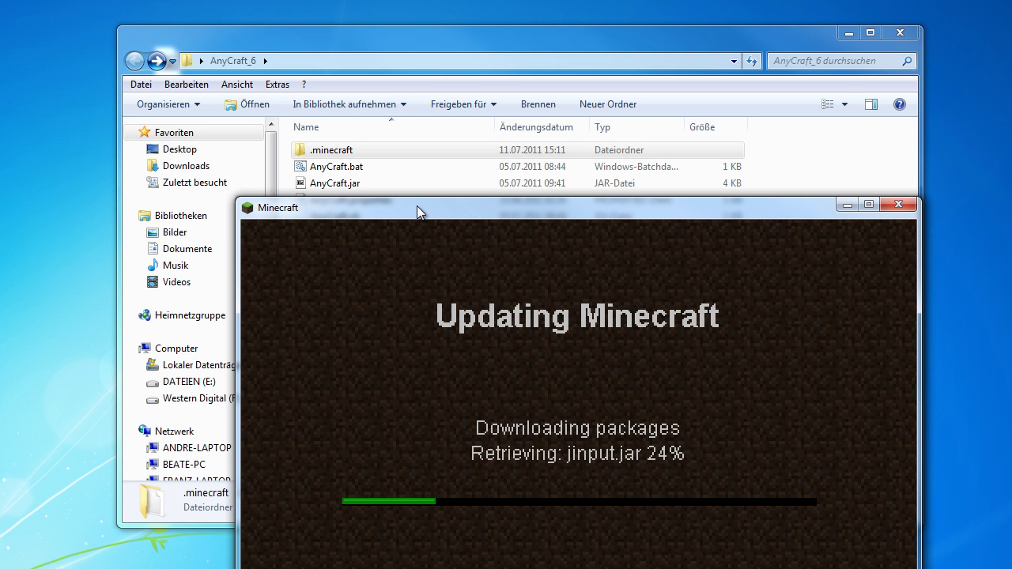
Minimize the Minecraft window while it updates and return to the AnyCraft_6 folder.
left_click_drag(430, 212, 418, 179)
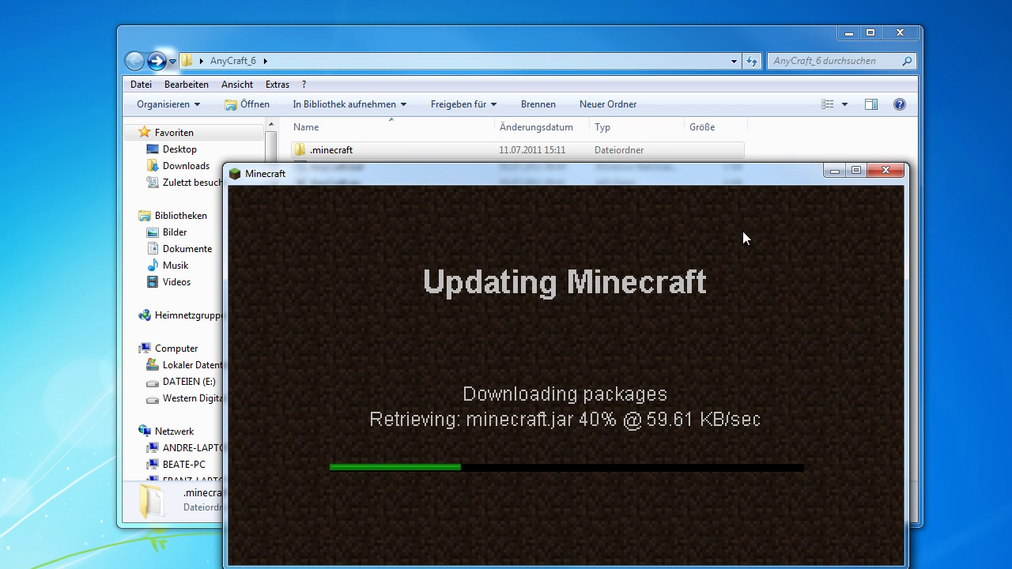
left_click(835, 172)
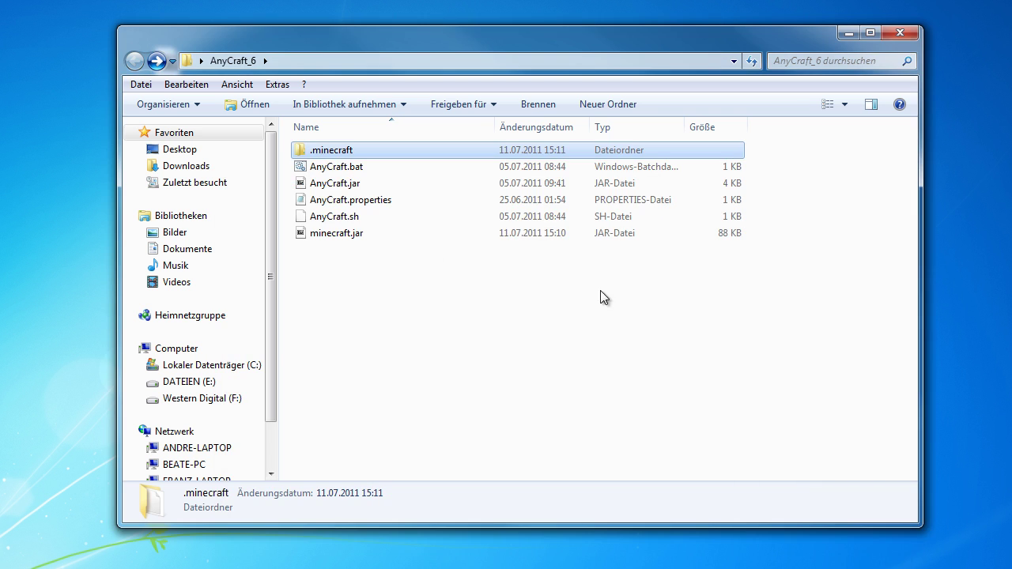
left_click_drag(524, 300, 497, 312)
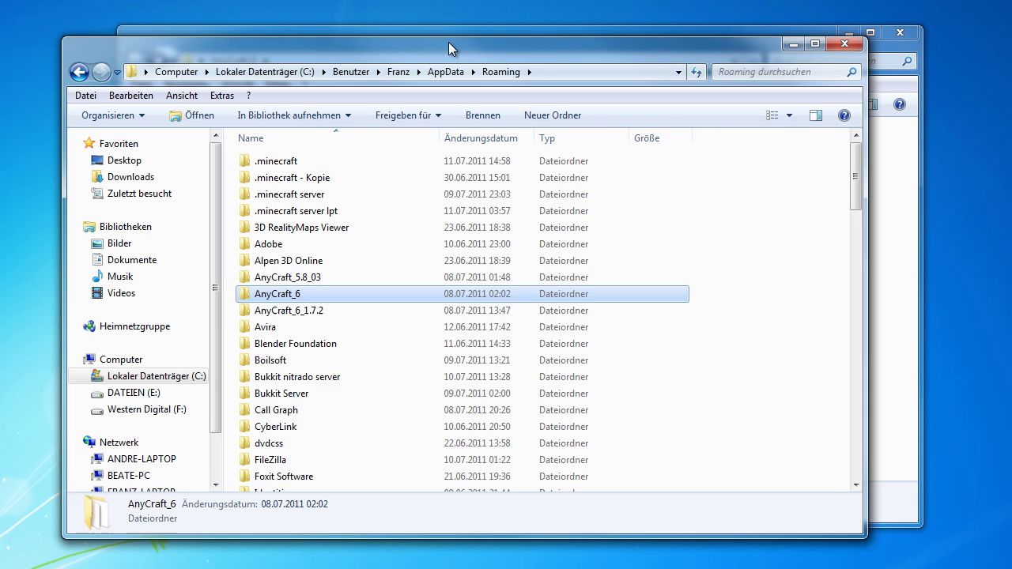
Copy everything inside the existing .minecraft folder in AppData\Roaming, return to Roaming and minimize that window.
left_click_drag(448, 42, 529, 26)
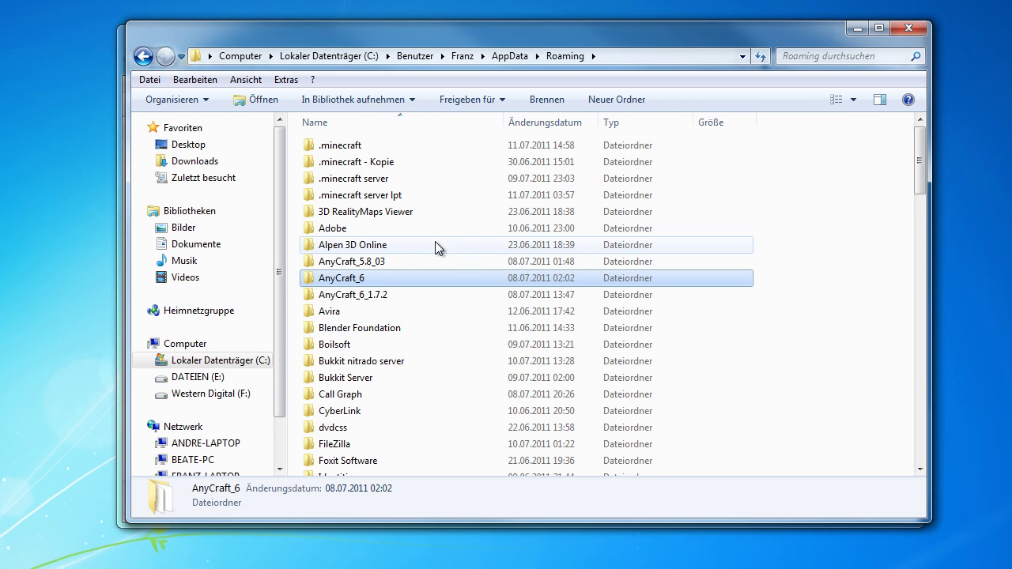
double_click(362, 147)
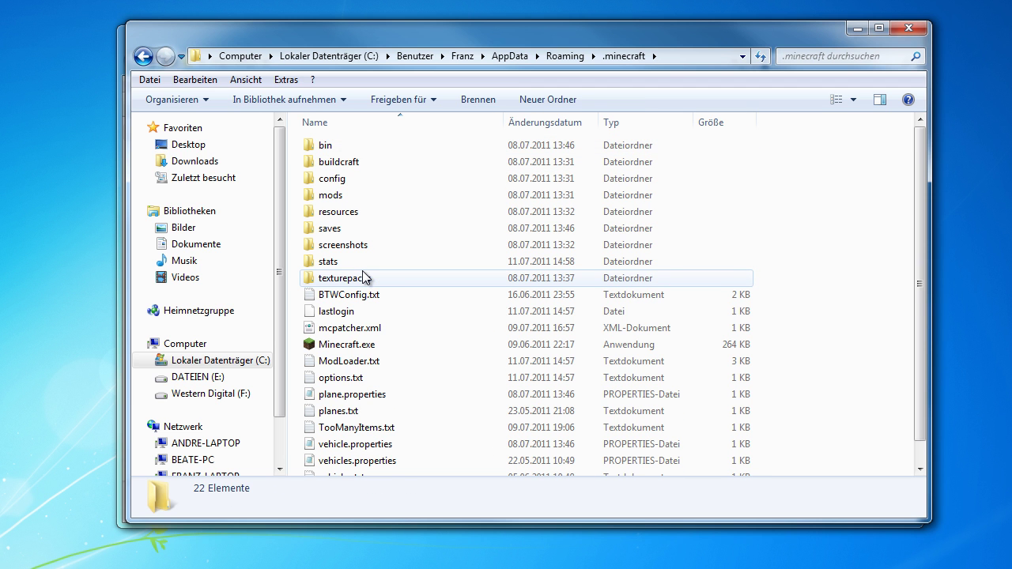
scroll(364, 277, "down", 1)
left_click_drag(833, 467, 344, 157)
right_click(344, 157)
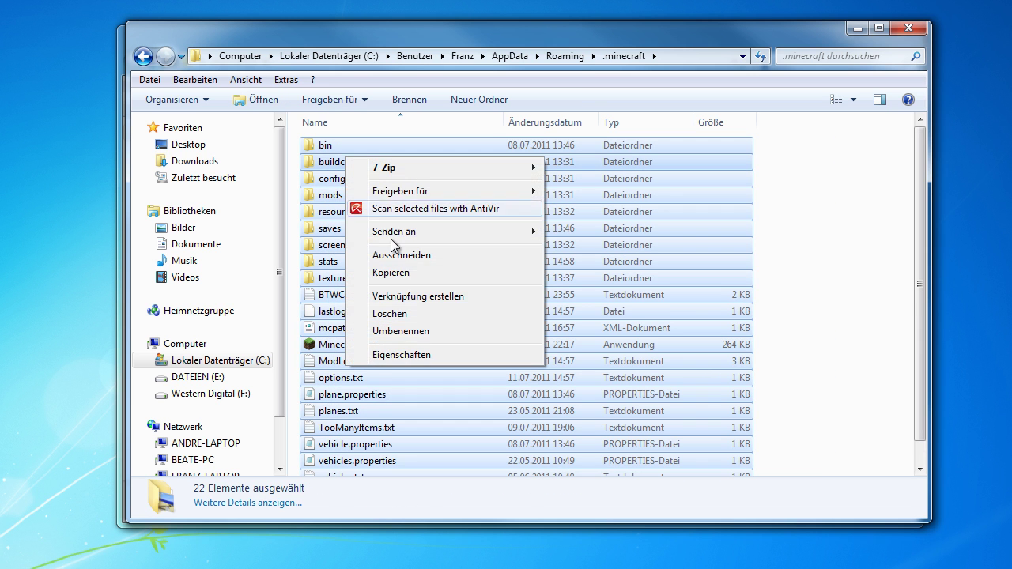
left_click(406, 272)
left_click(563, 57)
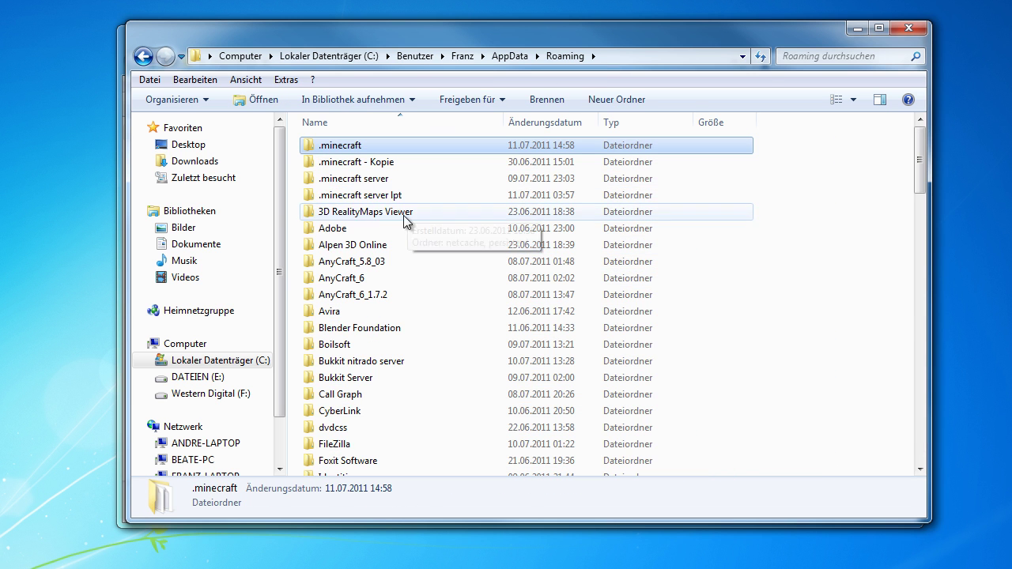
left_click(856, 27)
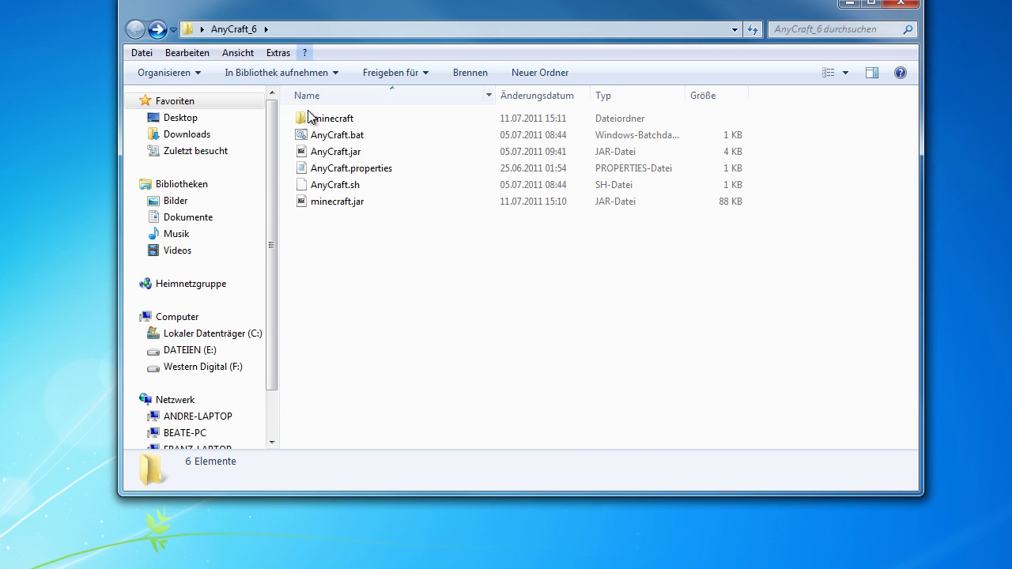
Open the .minecraft folder inside AnyCraft_6 as the paste destination and return to AnyCraft_6 without pasting.
double_click(323, 120)
left_click_drag(373, 308, 330, 109)
right_click(392, 317)
key("Escape")
left_click(133, 30)
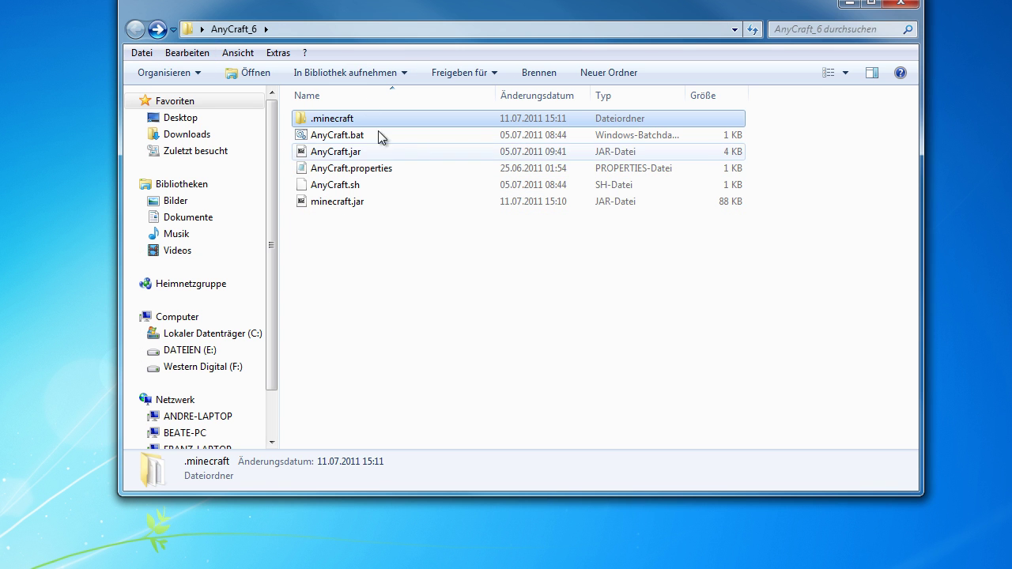
Create a shortcut to AnyCraft.bat, move it out to the desktop beside the AnyCraft_6 folder and close the folder window.
left_click_drag(400, 11, 582, 62)
right_click(529, 187)
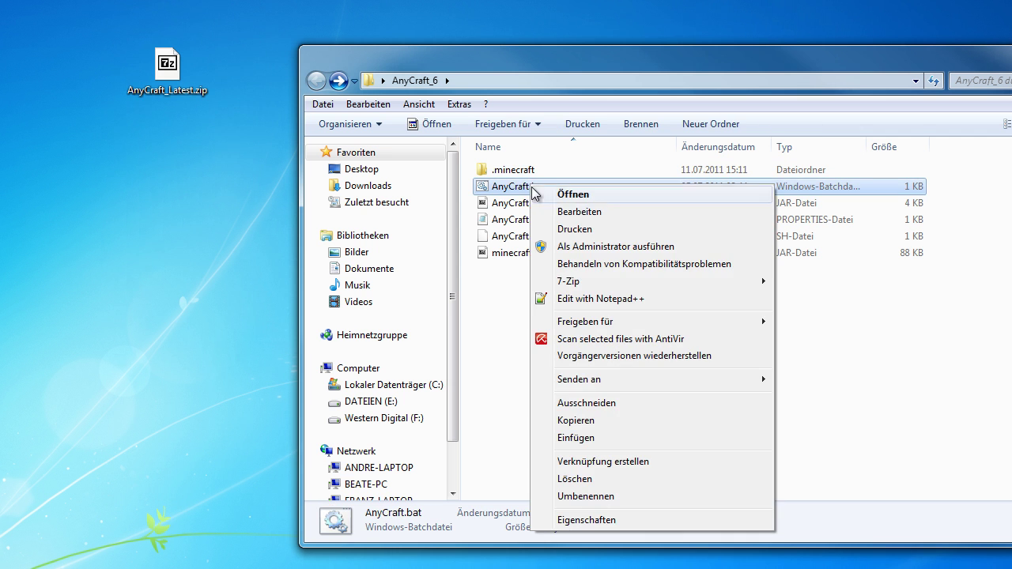
left_click(624, 461)
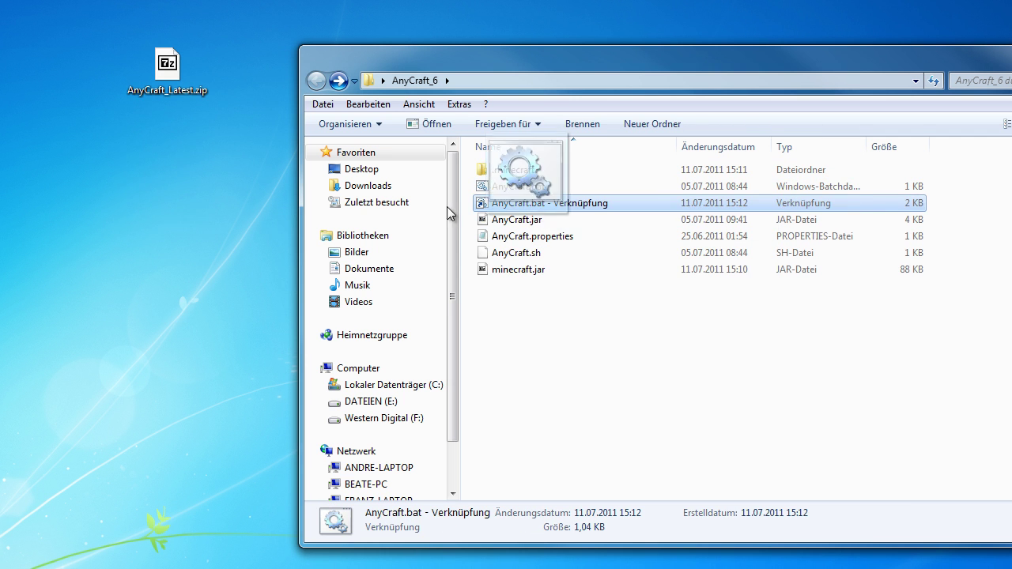
left_click_drag(518, 202, 77, 222)
left_click(1011, 54)
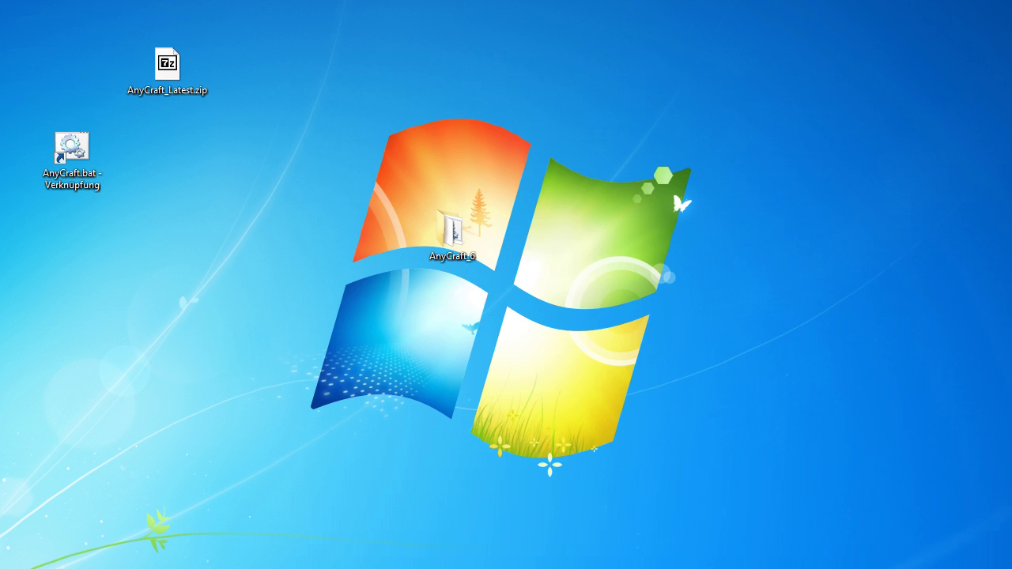
left_click_drag(71, 155, 641, 166)
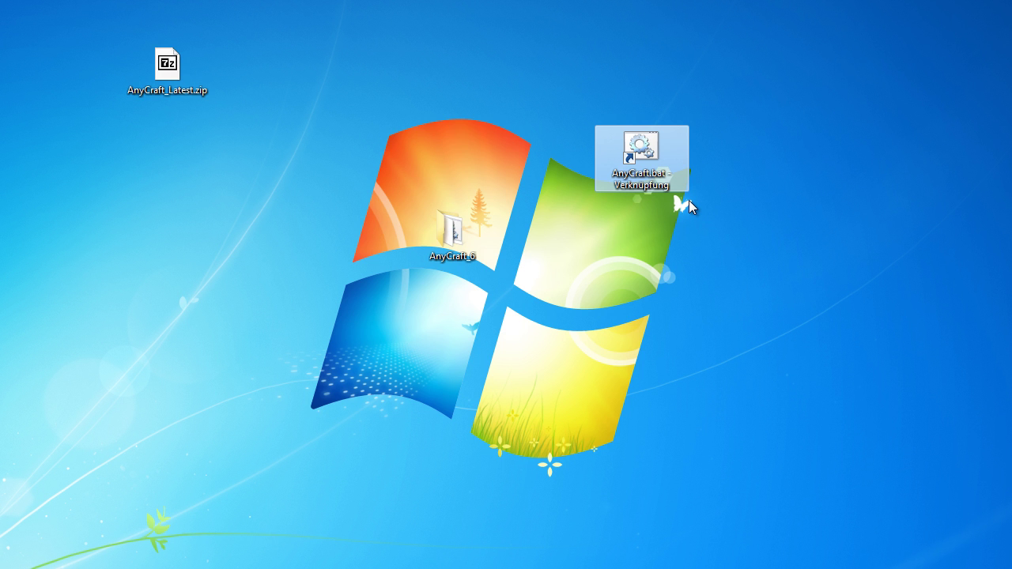
Look at the icon choices in the AnyCraft.bat shortcut's properties and close them without changing the icon.
right_click(641, 170)
left_click(682, 503)
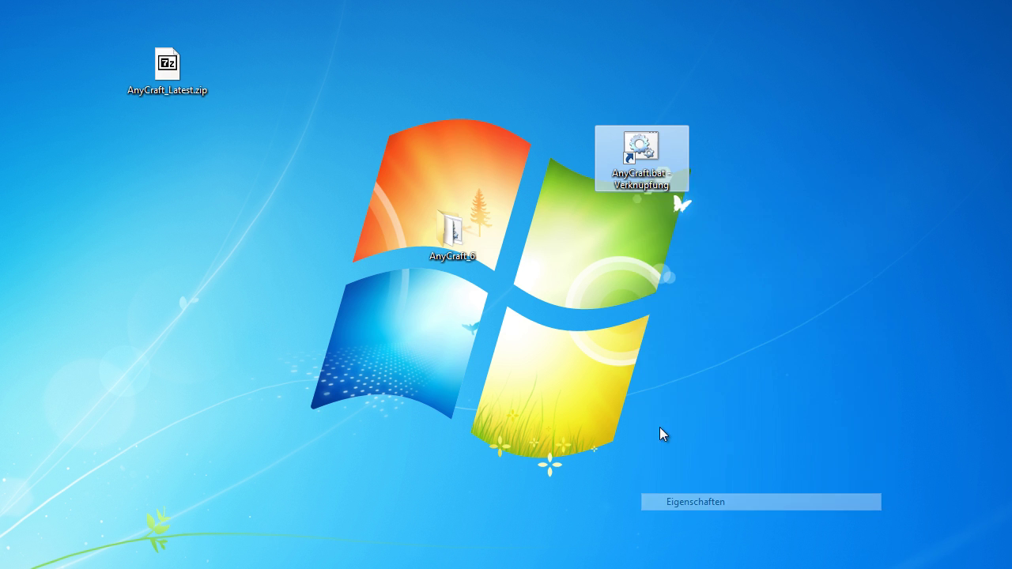
left_click(788, 453)
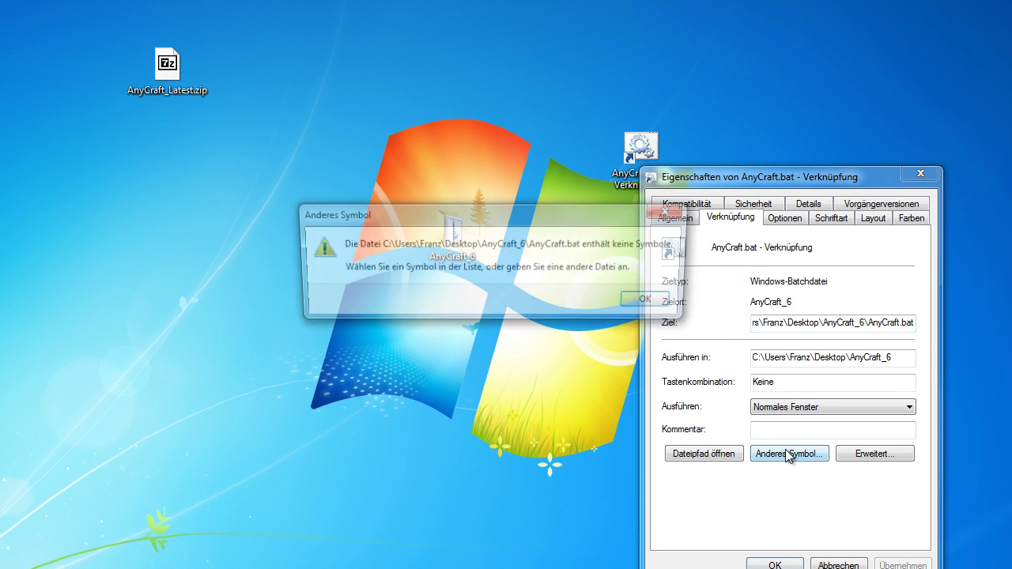
left_click(651, 302)
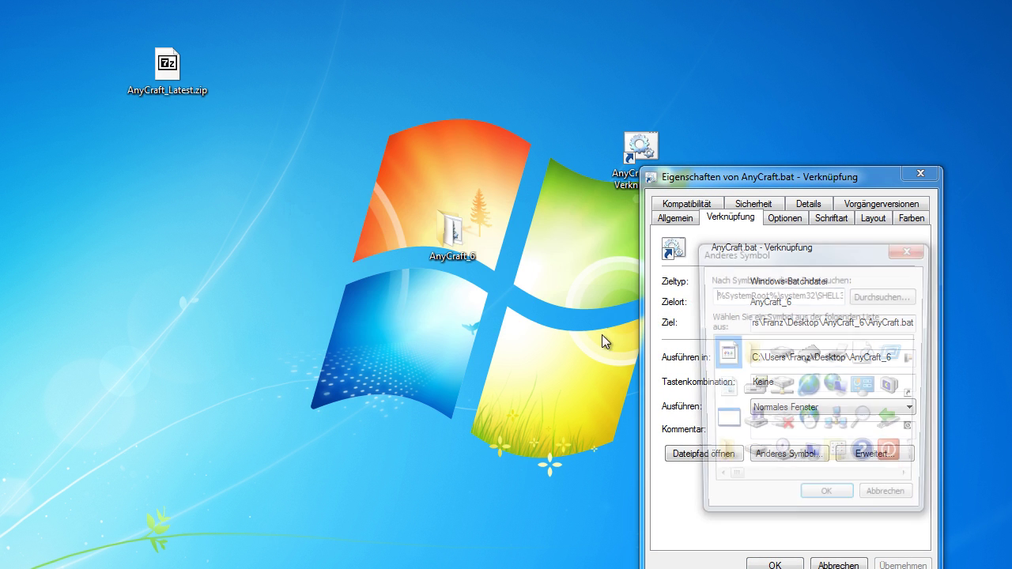
double_click(819, 296)
key("End")
left_click(911, 248)
left_click_drag(840, 172, 571, 172)
key("Escape")
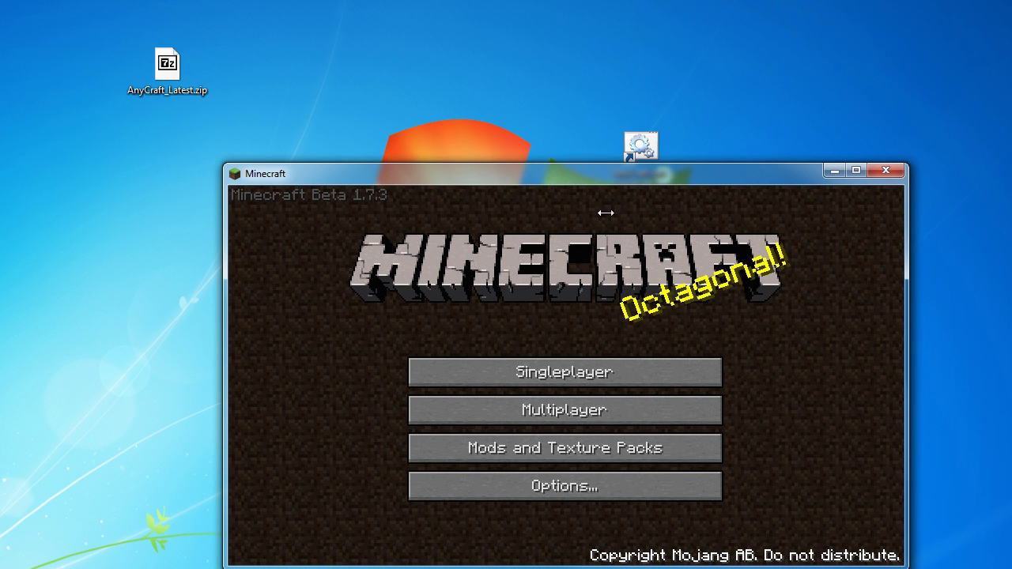
Bring the updated Minecraft's main menu window into full view and close the game.
left_click_drag(595, 181, 531, 115)
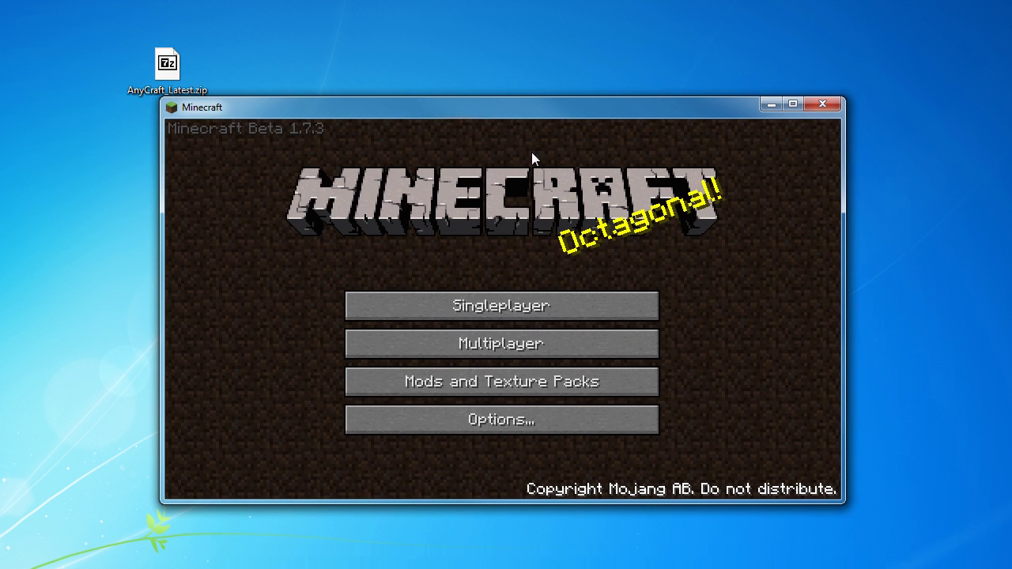
left_click(819, 107)
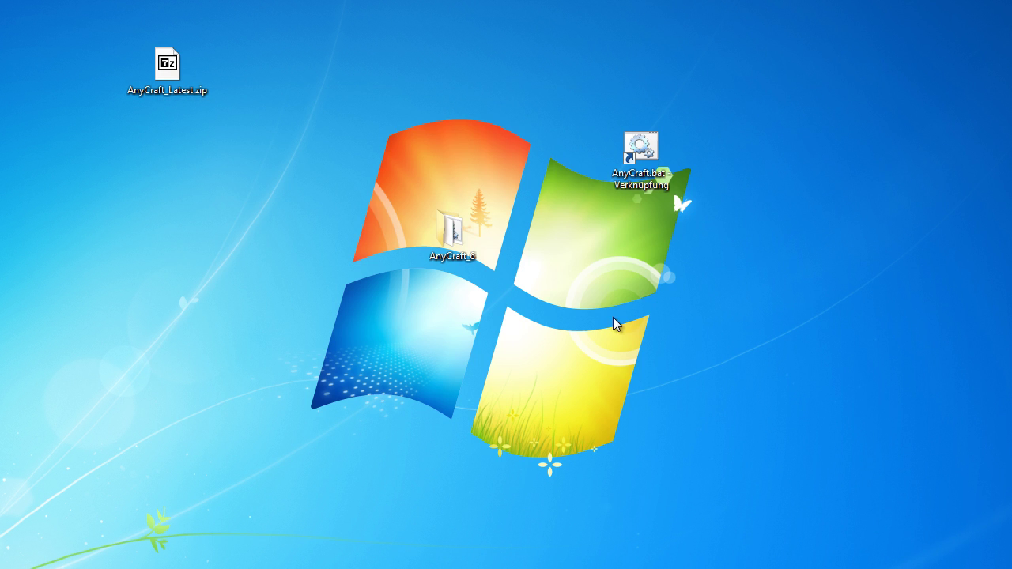